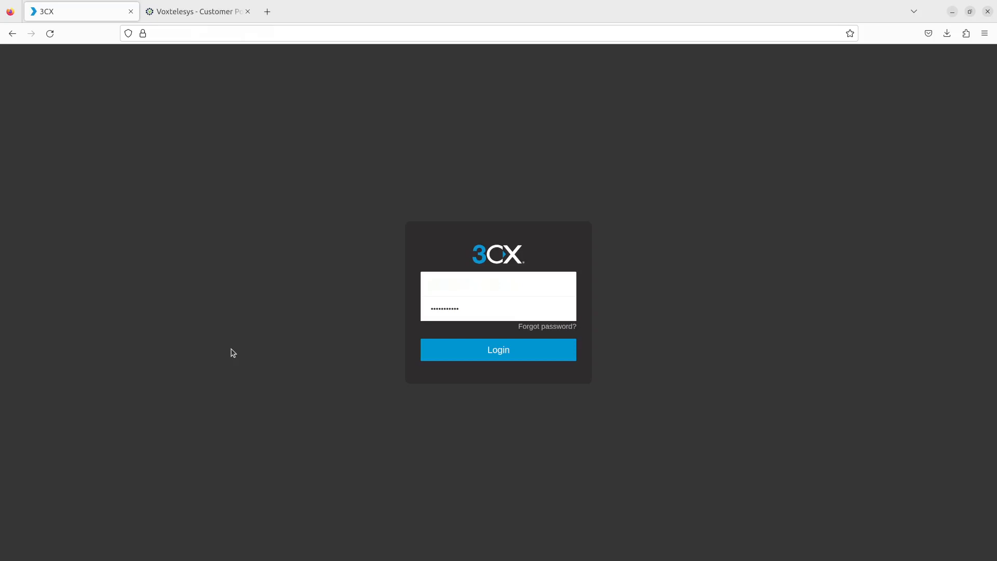
Step: Log in to 3CX and open the Voice & chat settings in the Admin Console
click(439, 353)
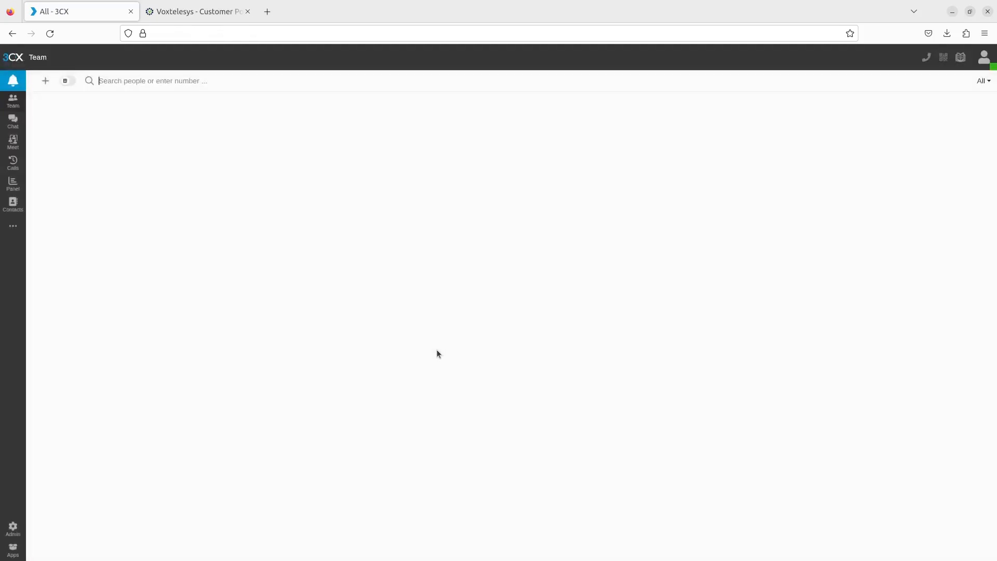
click(14, 528)
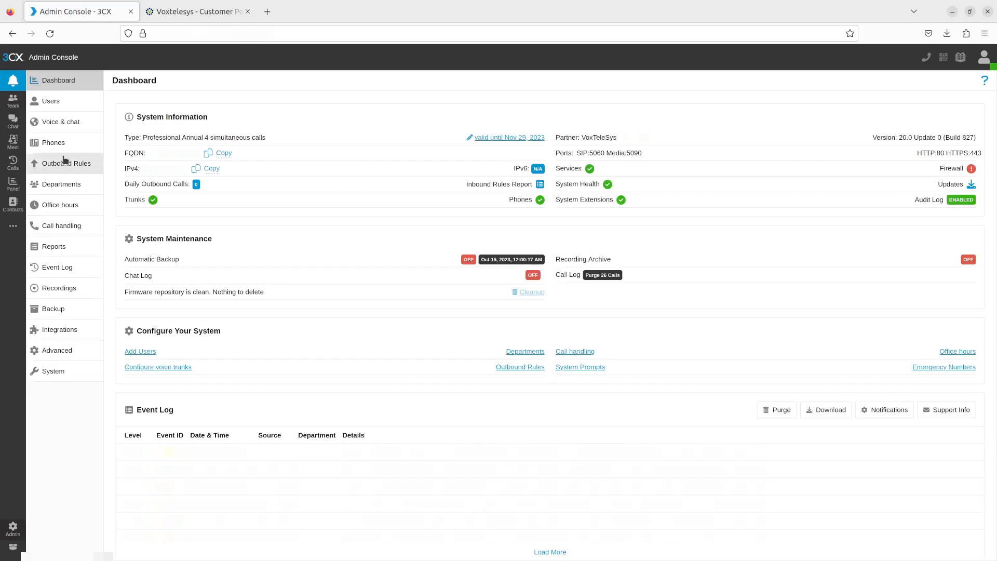
click(61, 124)
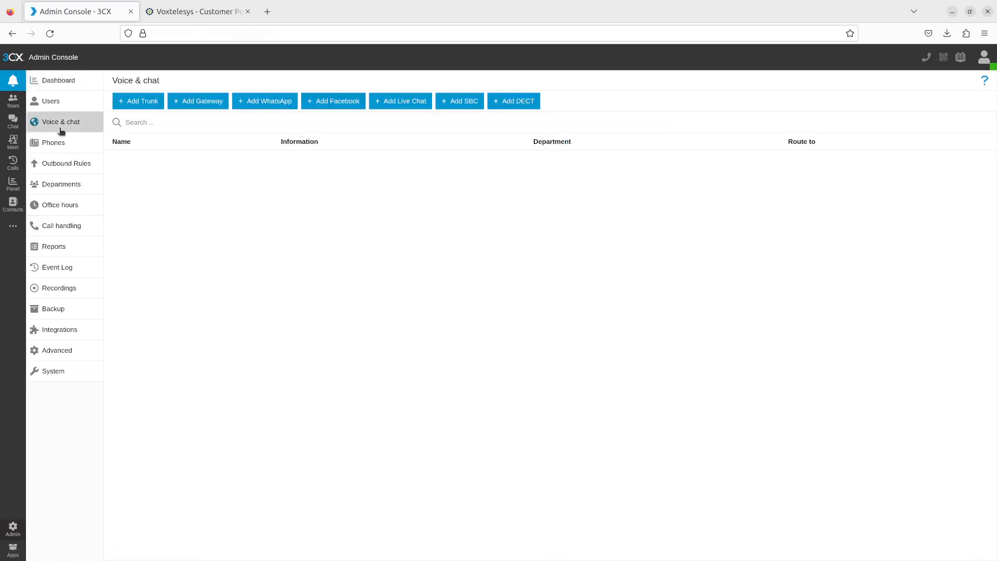
Step: Start a new trunk with US as the country and Voxtelesys as the trunk provider
click(148, 103)
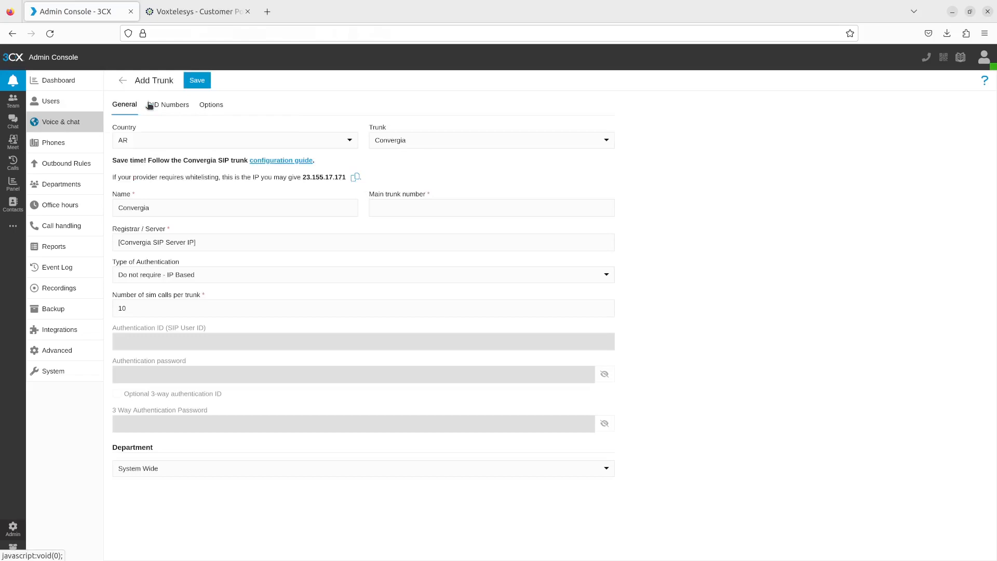
click(197, 141)
text(US)
key(Return)
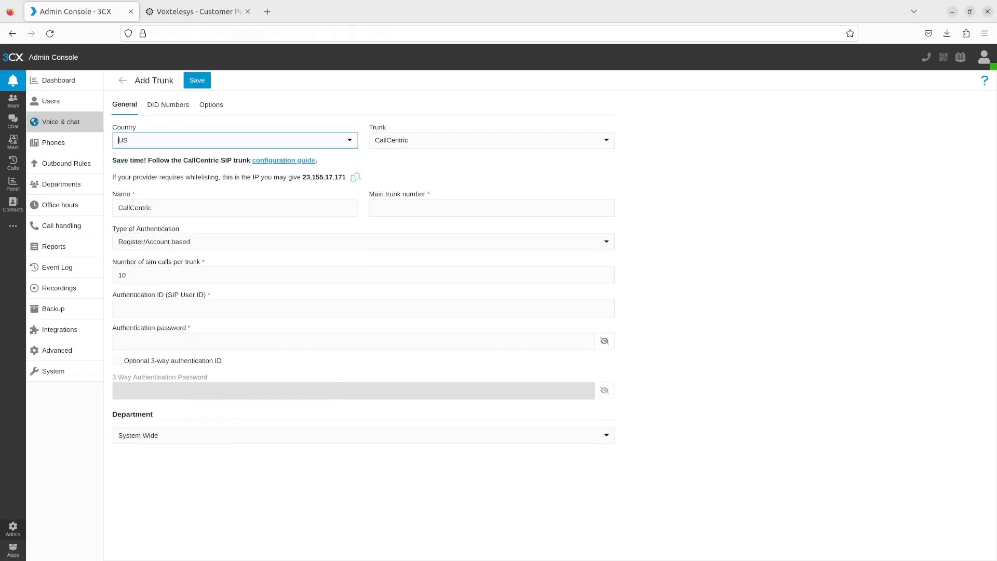
click(393, 138)
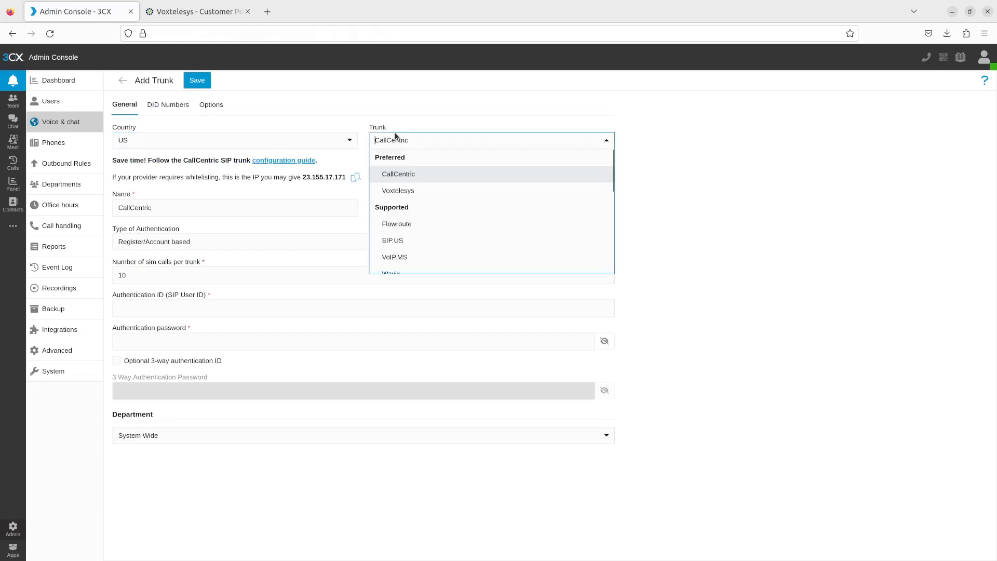
click(394, 190)
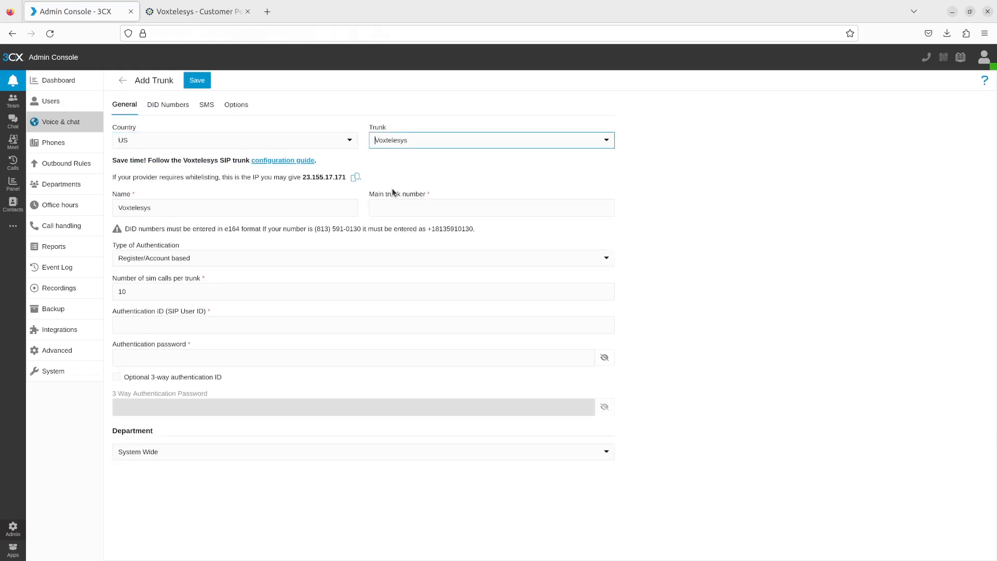
Step: Enter the main trunk number in E.164 format for the Voxtelesys trunk
click(431, 207)
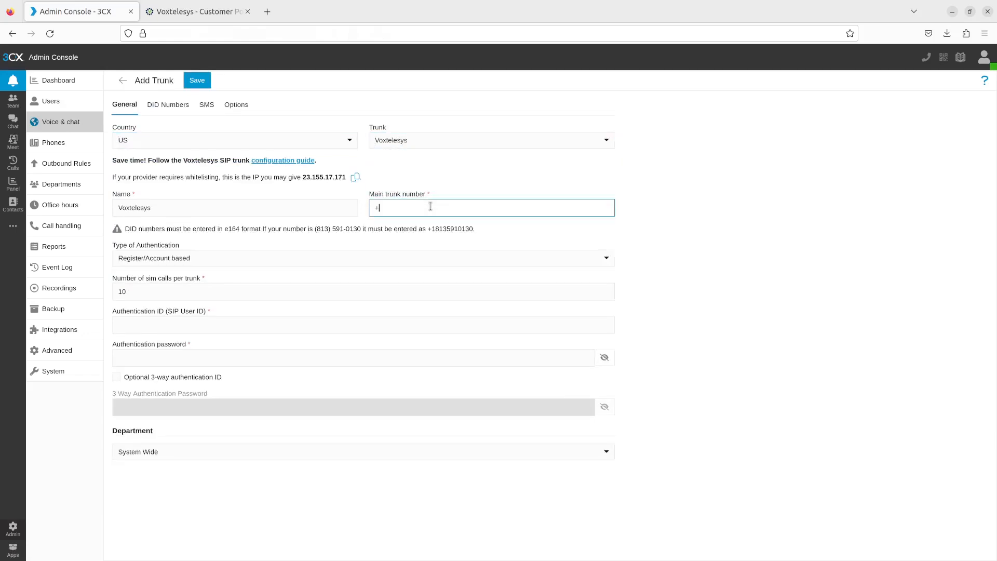
Step: Fill in the trunk's authentication ID (SIP User ID) and its authentication password
click(361, 326)
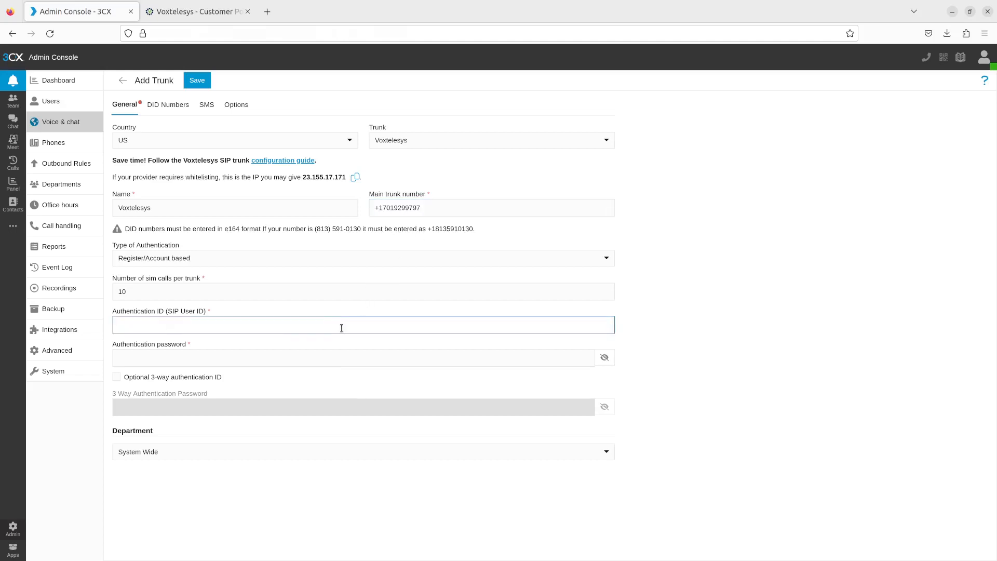
key(Tab)
key(ctrl+v)
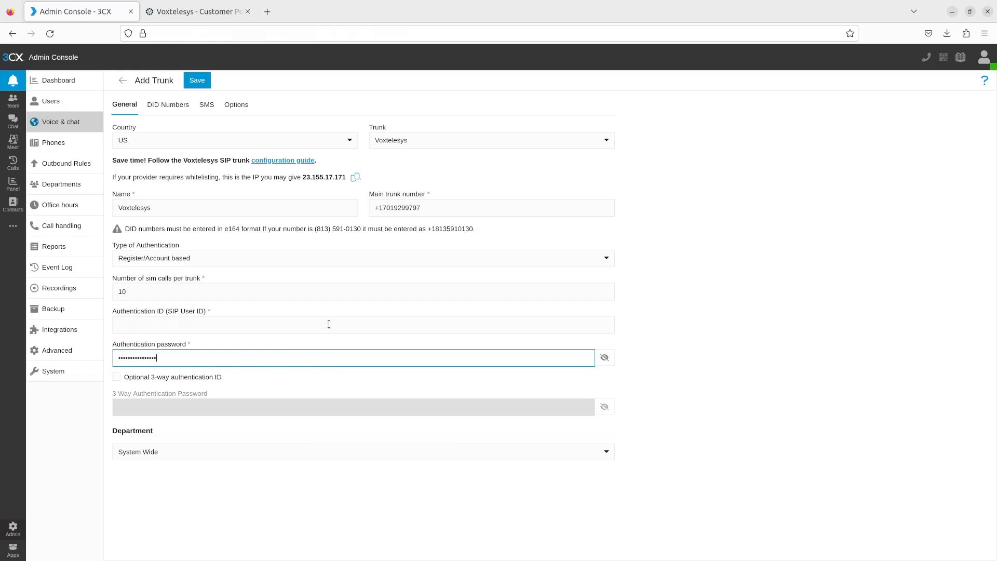
click(323, 345)
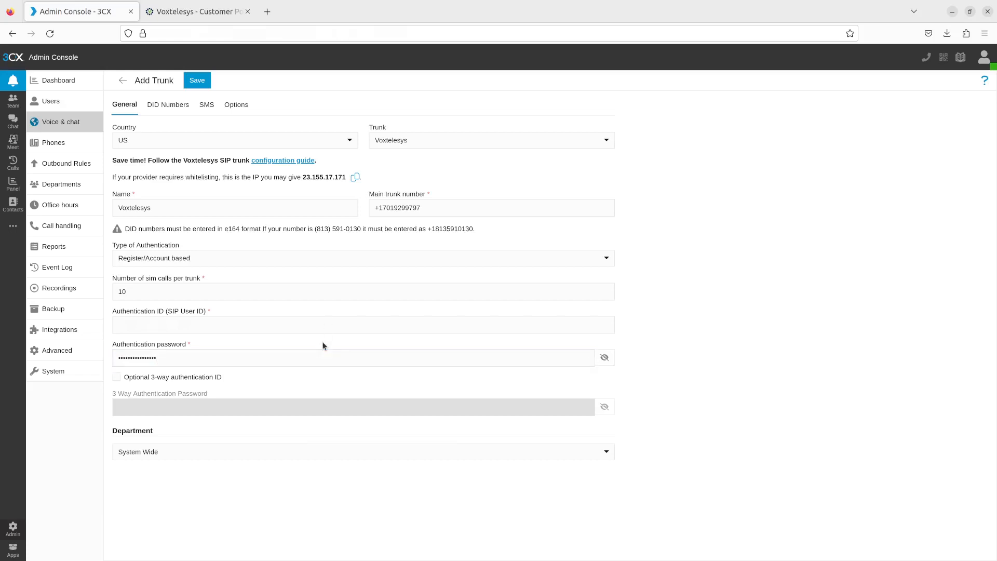
Step: Enter the company phone number in E.164 format as the trunk's default outbound caller ID
click(239, 106)
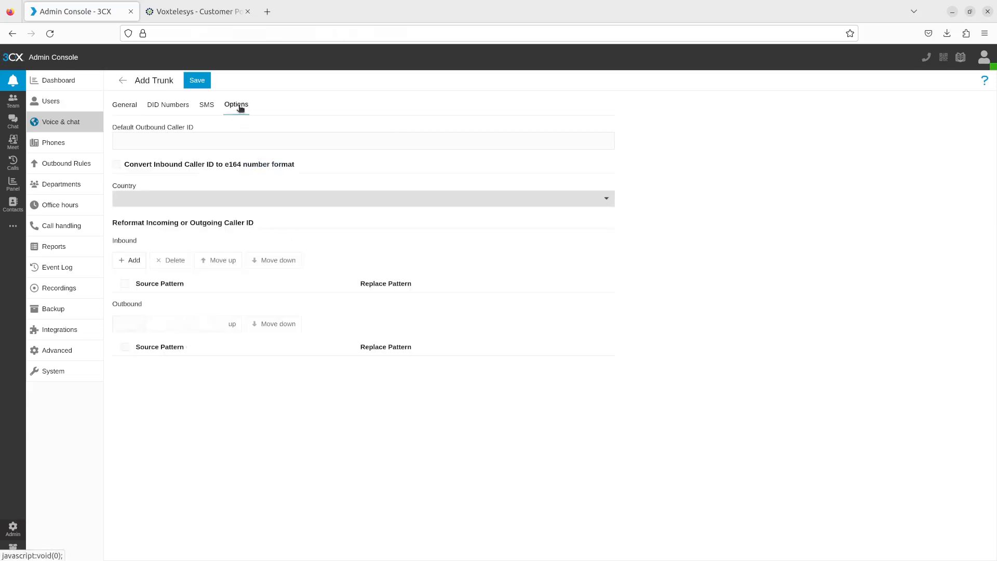
click(250, 141)
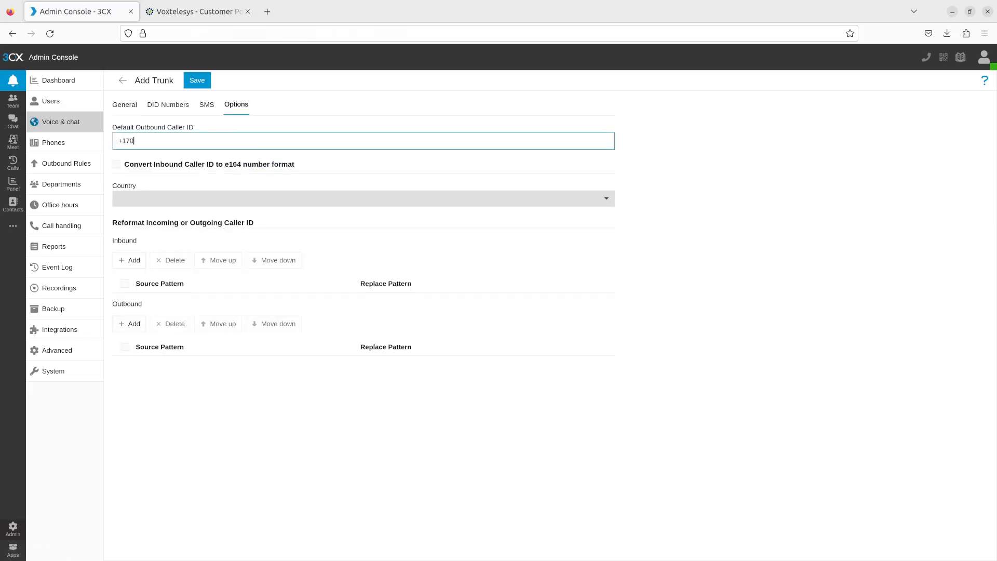
click(307, 159)
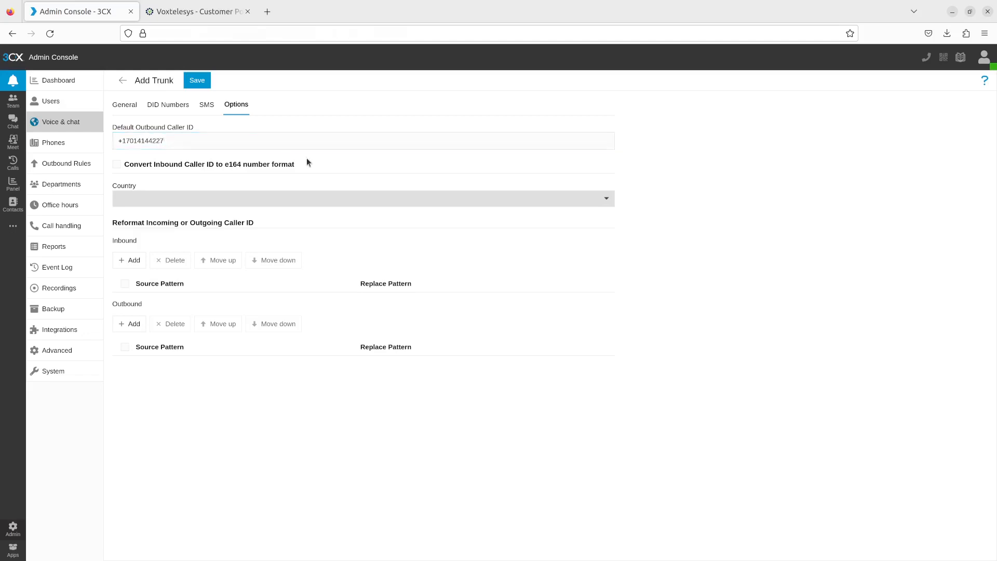
Step: Add the toll-free DID numbers to the trunk and import the remaining ones from 3CXV20Numbers.txt
click(173, 107)
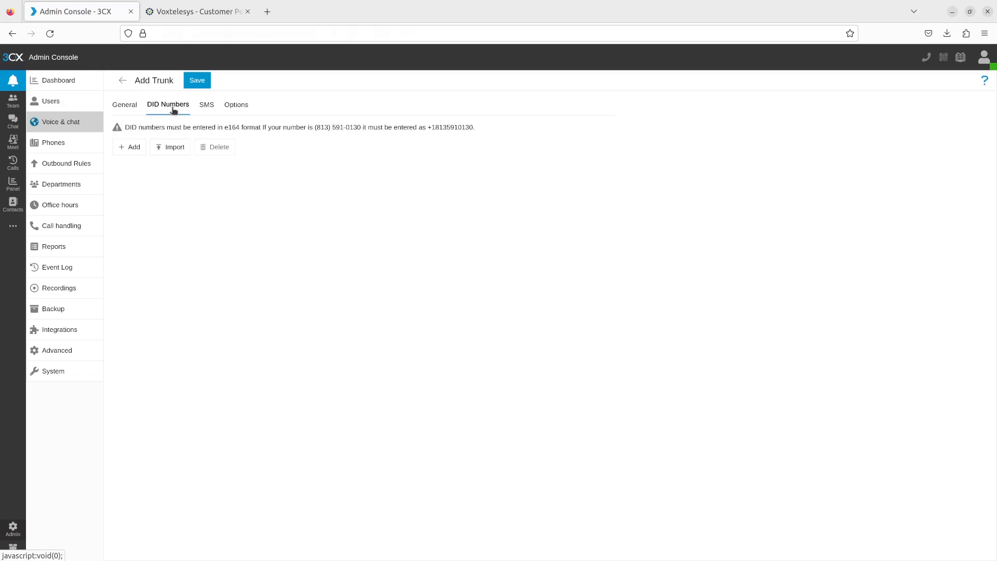
click(134, 147)
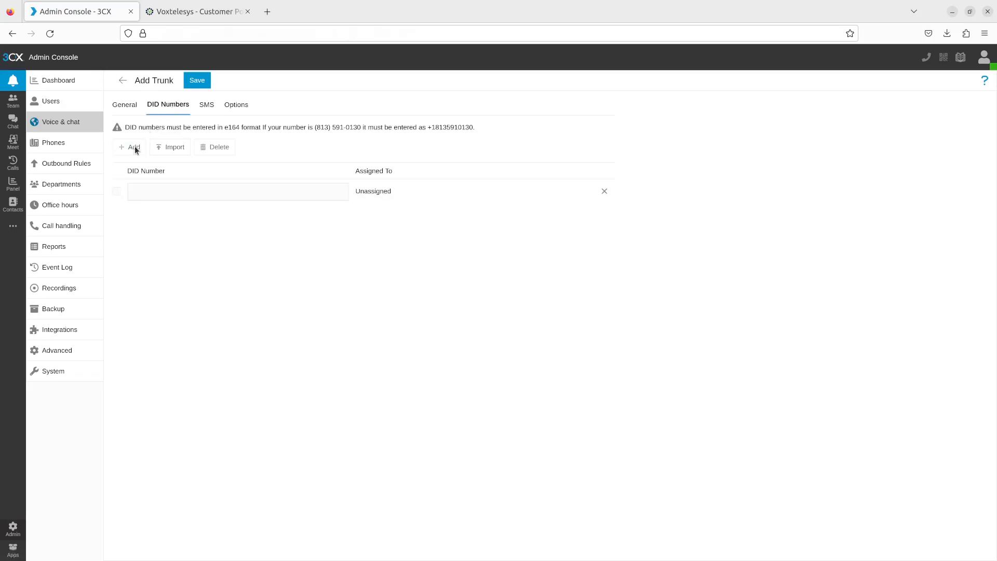
click(236, 191)
key(ctrl+v)
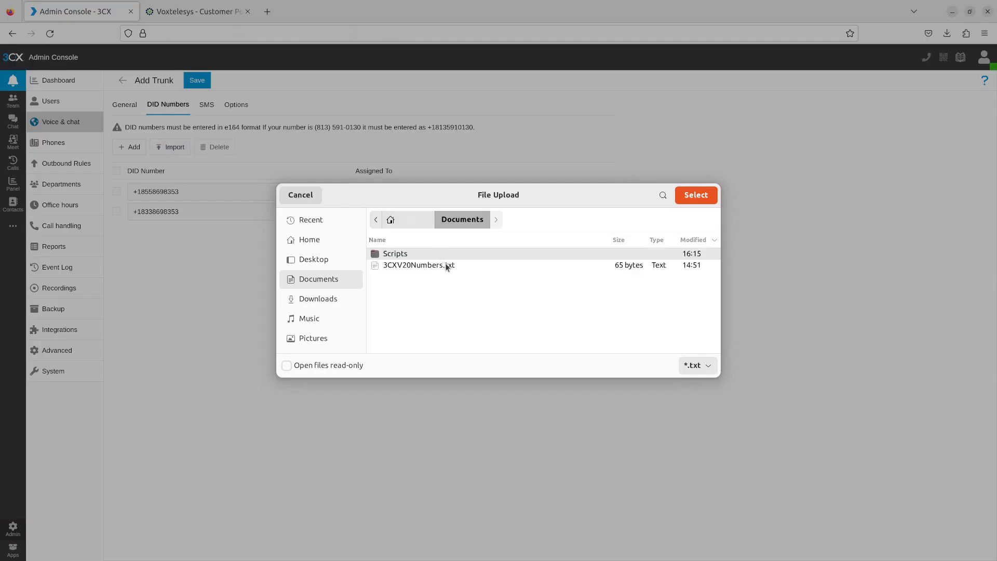
click(699, 200)
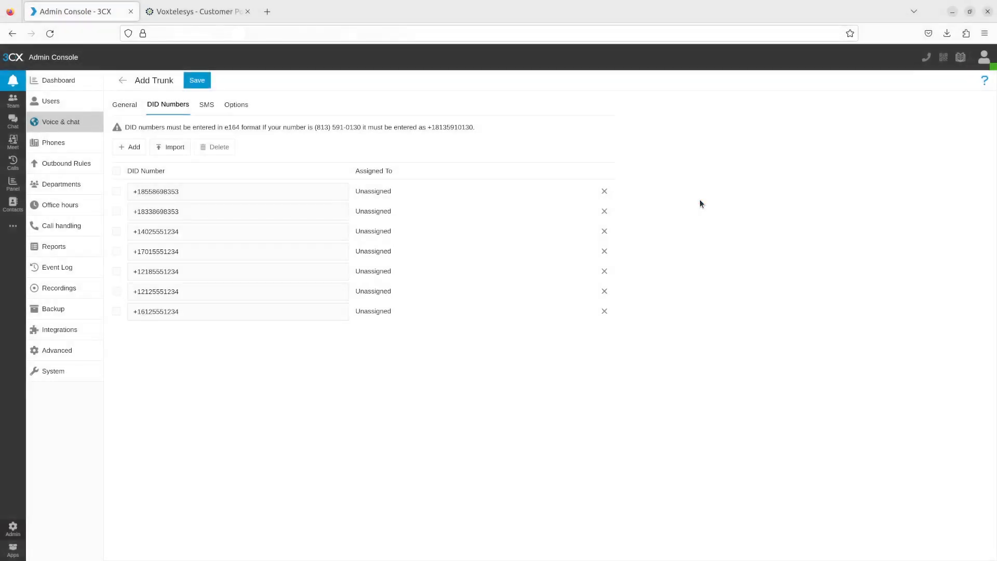
Step: Enable SMS for the trunk and copy its webhook URL
click(213, 106)
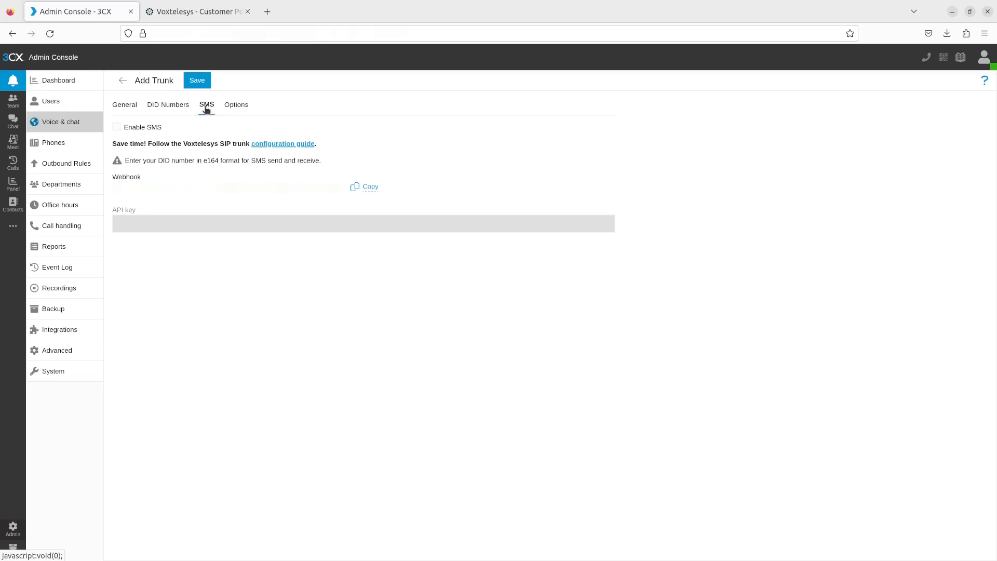
click(116, 128)
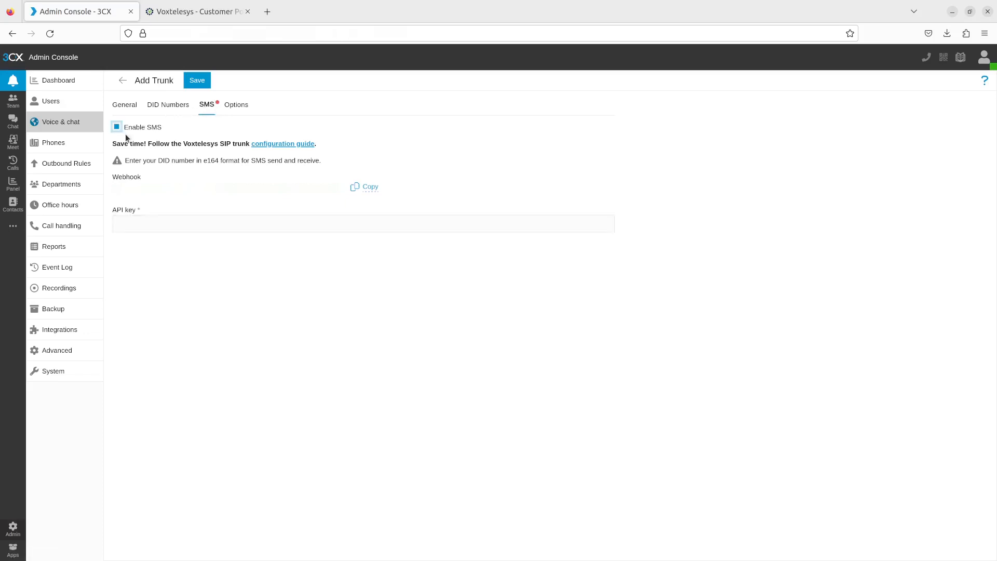
click(370, 190)
Step: In the Voxtelesys portal, set the copied URL as the MO webhook of the 3CX V20 Messaging API application and save it
click(201, 12)
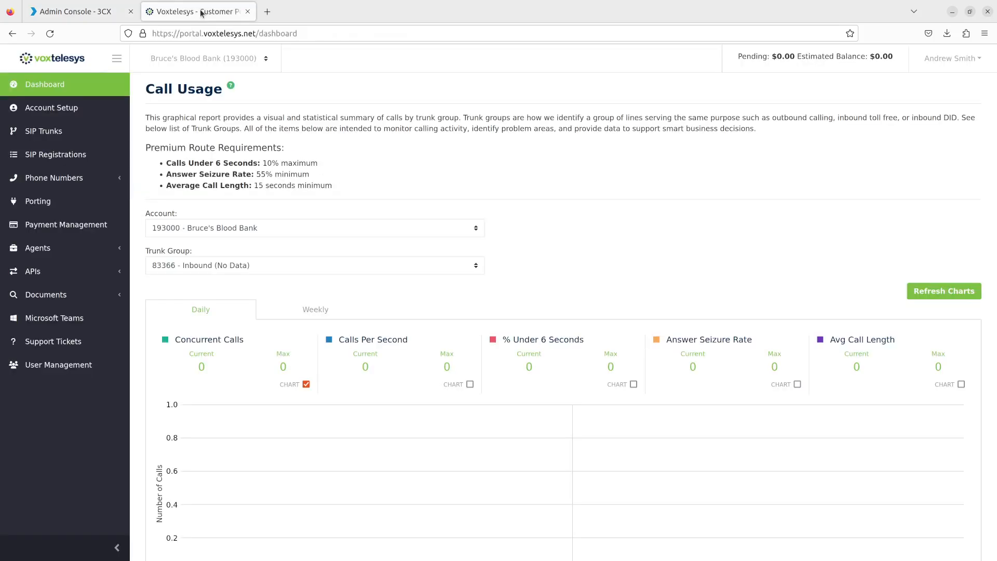
click(99, 271)
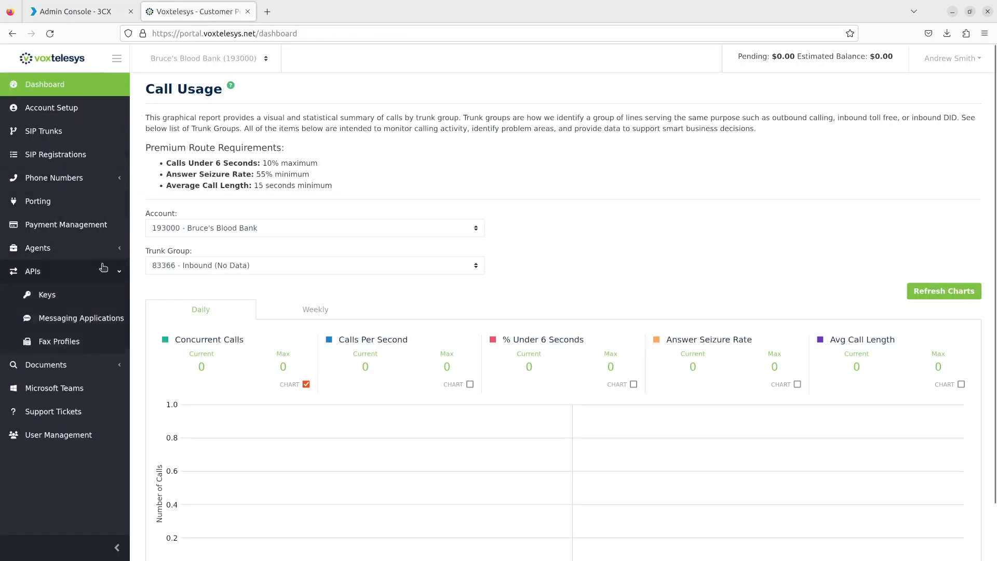
click(101, 315)
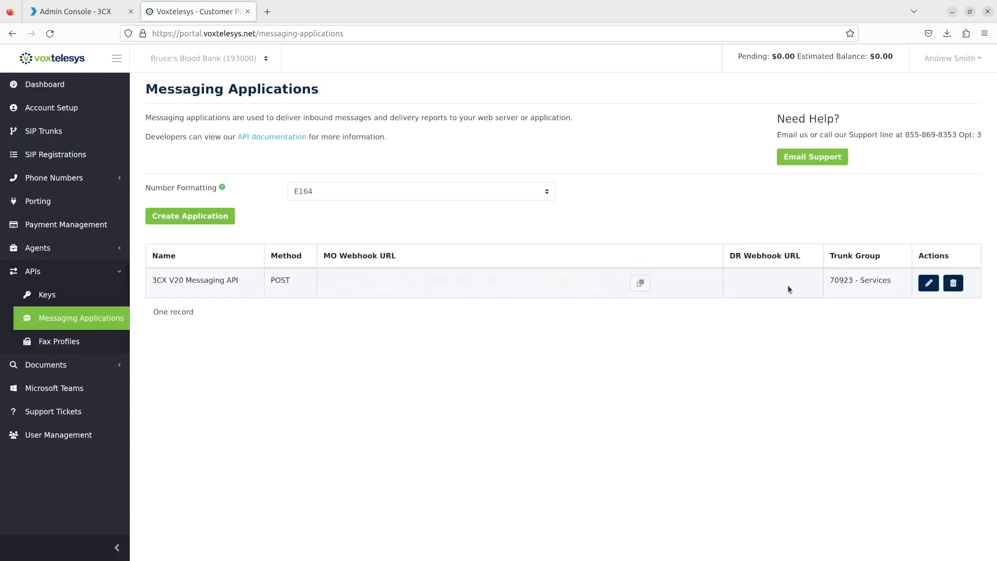
click(927, 284)
right_click(407, 394)
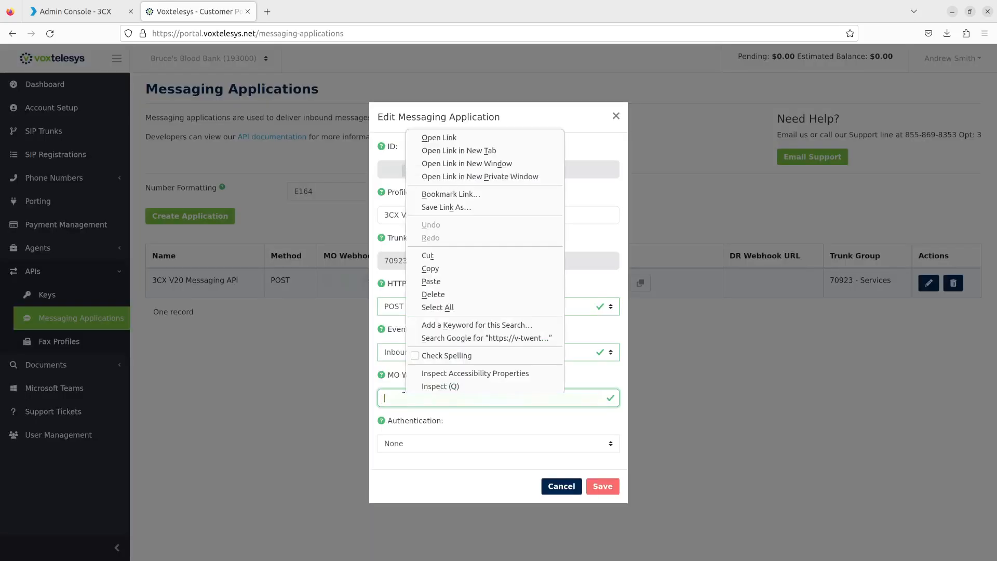
click(453, 283)
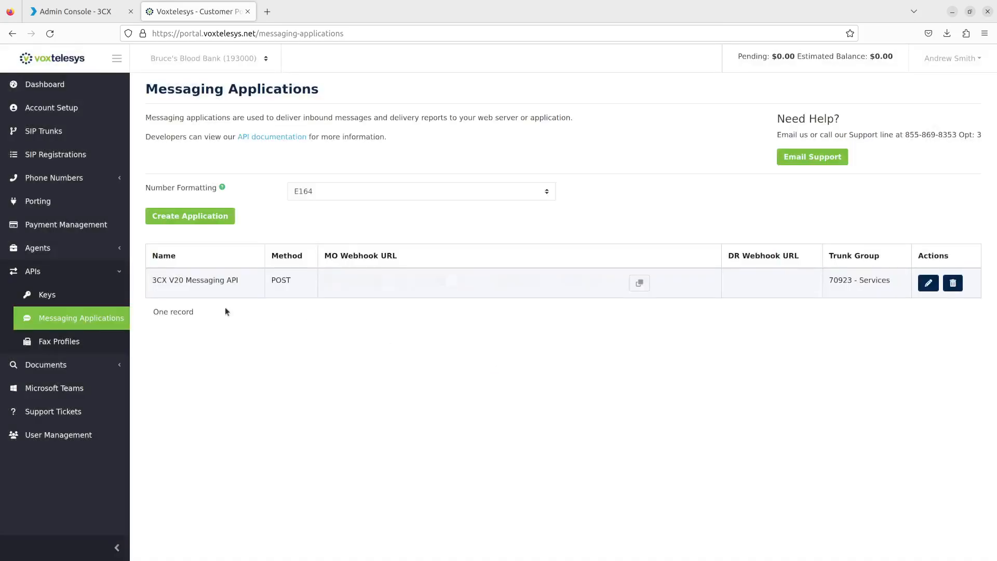
Step: Copy the 3CX V20 API Key from the Voxtelesys portal into the trunk's SMS API key field in 3CX and save the trunk
click(115, 298)
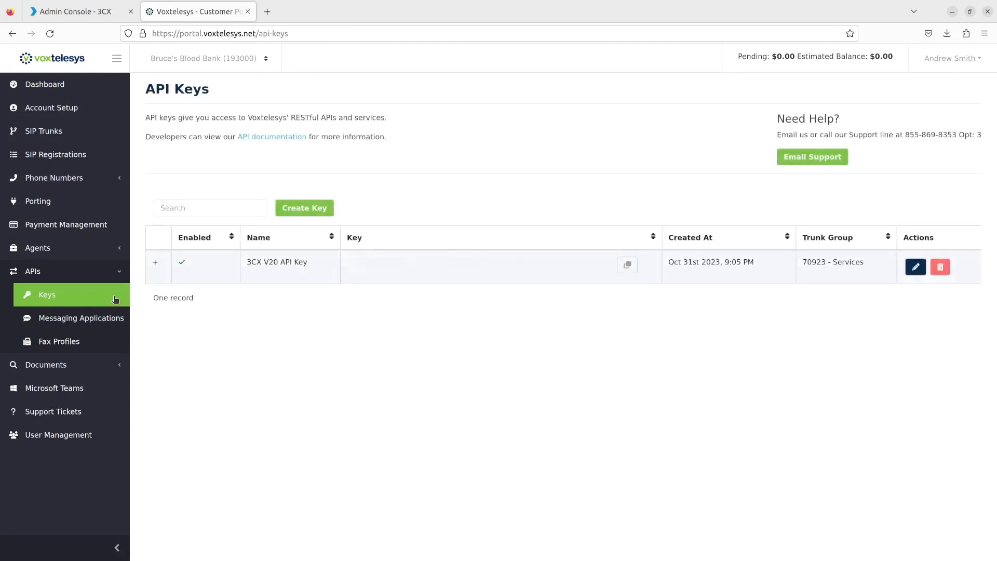
click(627, 266)
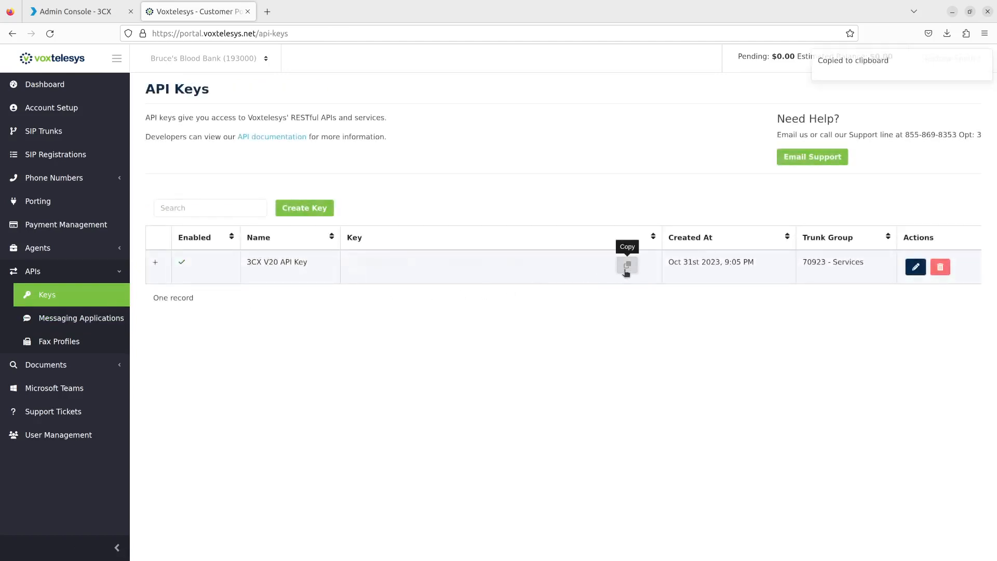
click(85, 15)
click(188, 218)
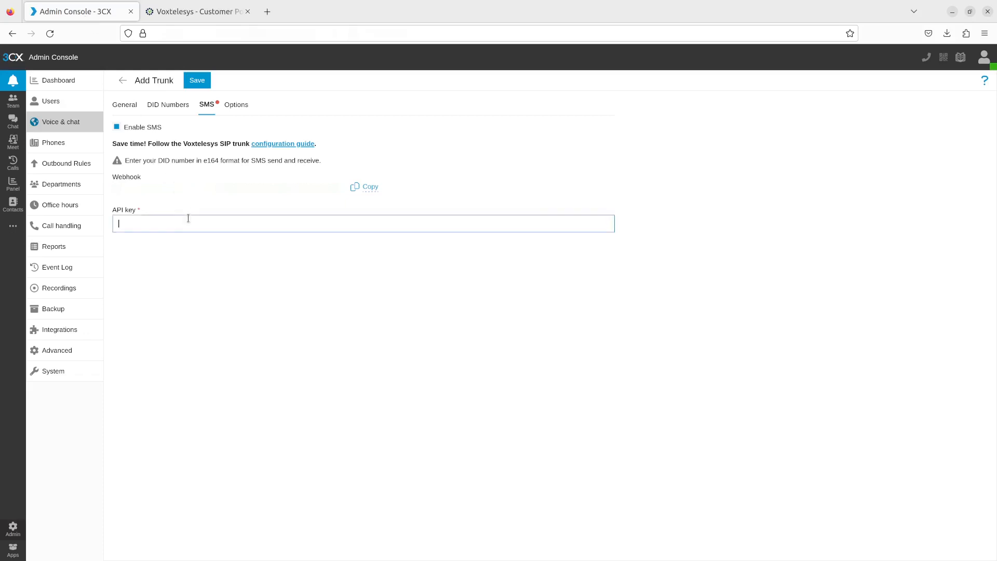
right_click(189, 218)
click(216, 283)
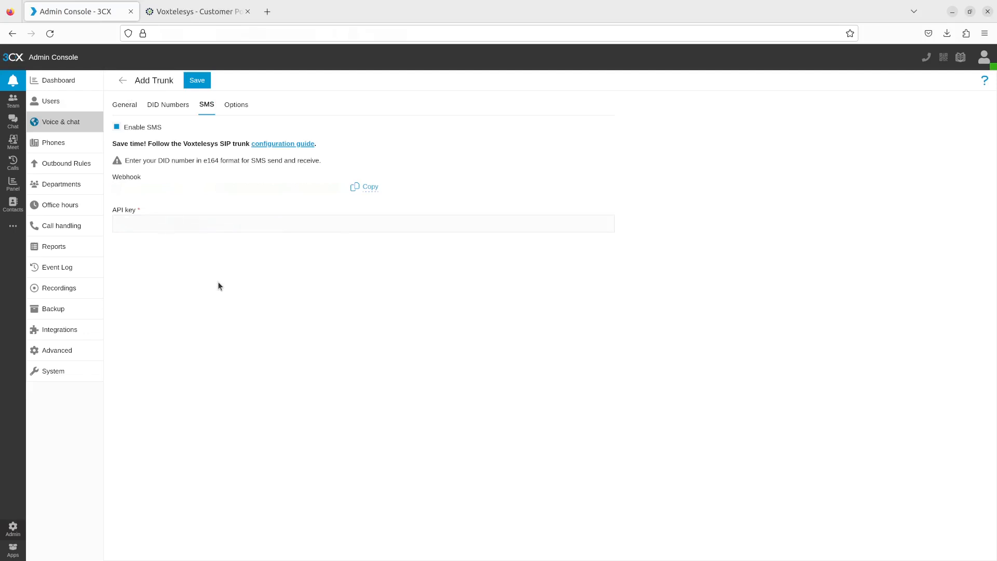
click(197, 81)
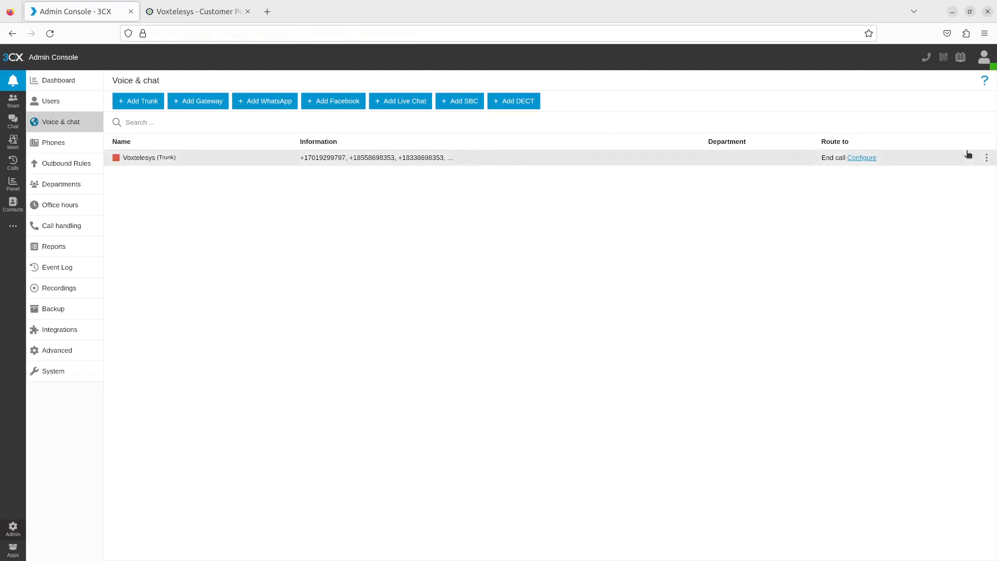
Step: Open the Voxtelesys trunk for editing, check its authentication ID and authentication password, and save it
click(986, 158)
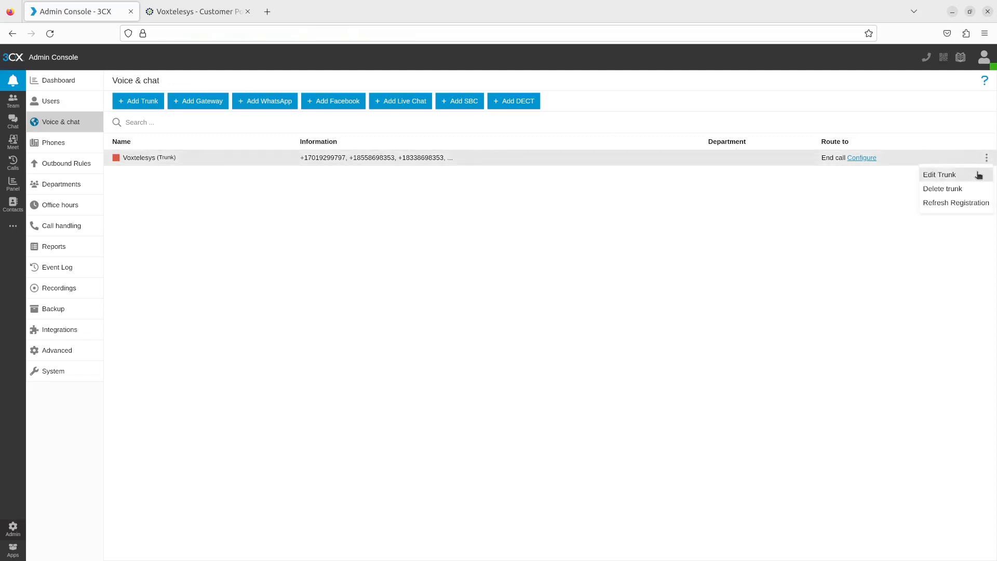
click(980, 174)
click(303, 292)
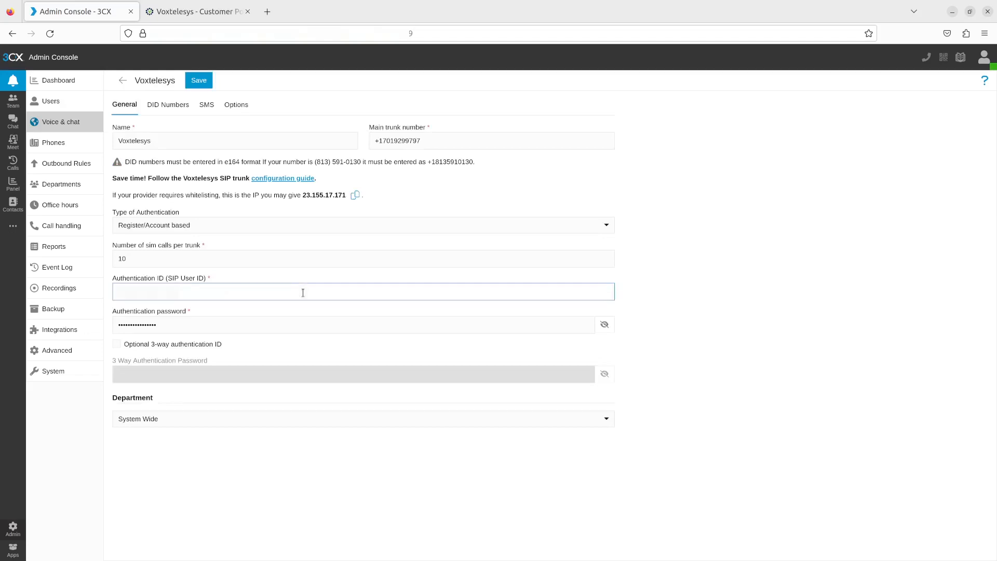
double_click(174, 325)
click(194, 237)
click(199, 81)
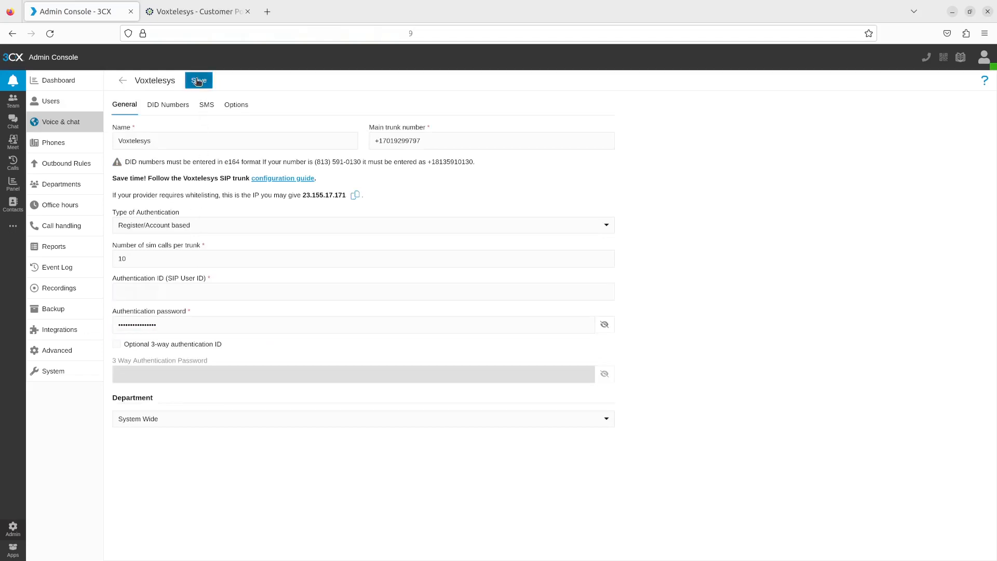
Step: Open the call routing configuration of the Voxtelesys trunk and assign the main trunk number and the first additional DID to it
click(986, 159)
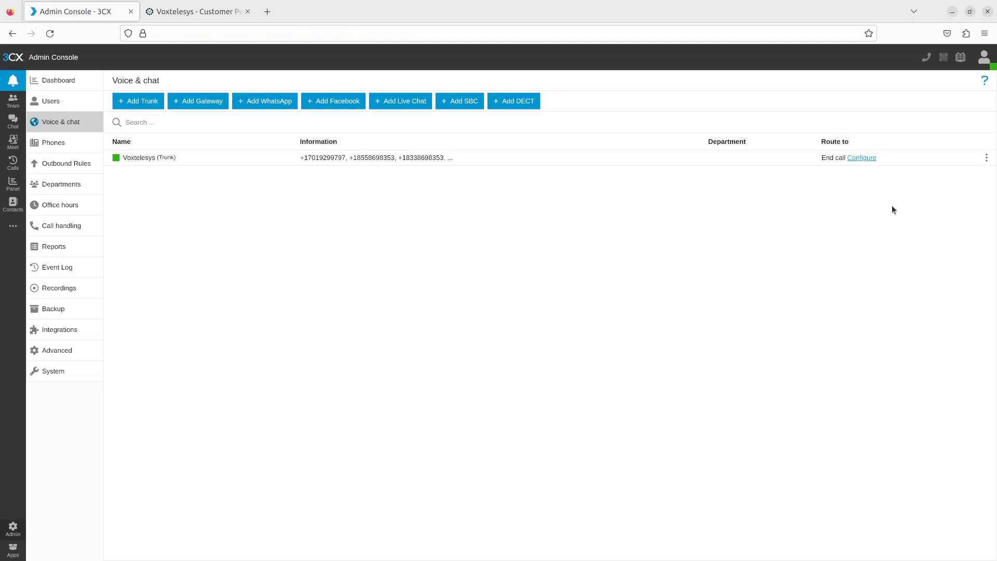
click(866, 158)
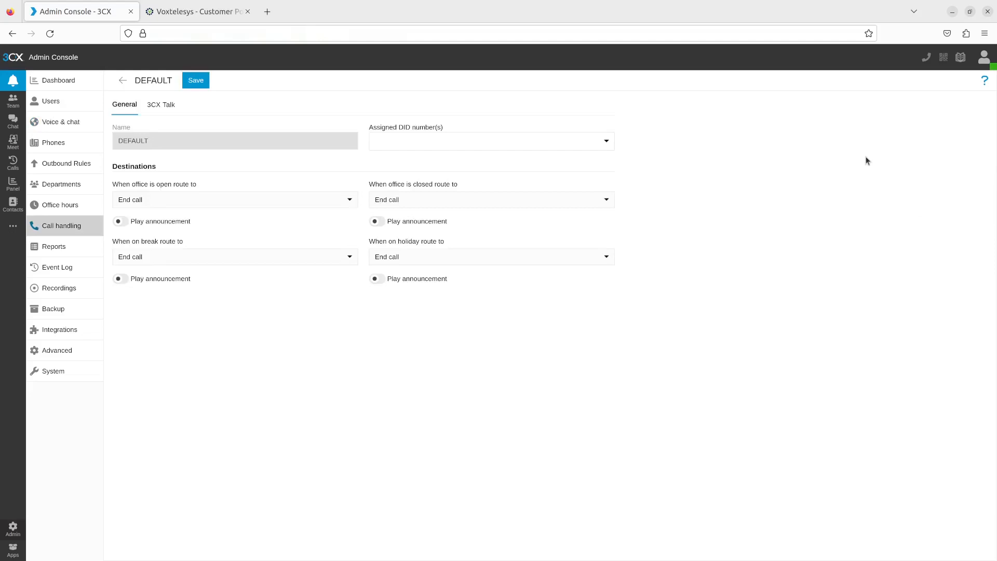
click(573, 141)
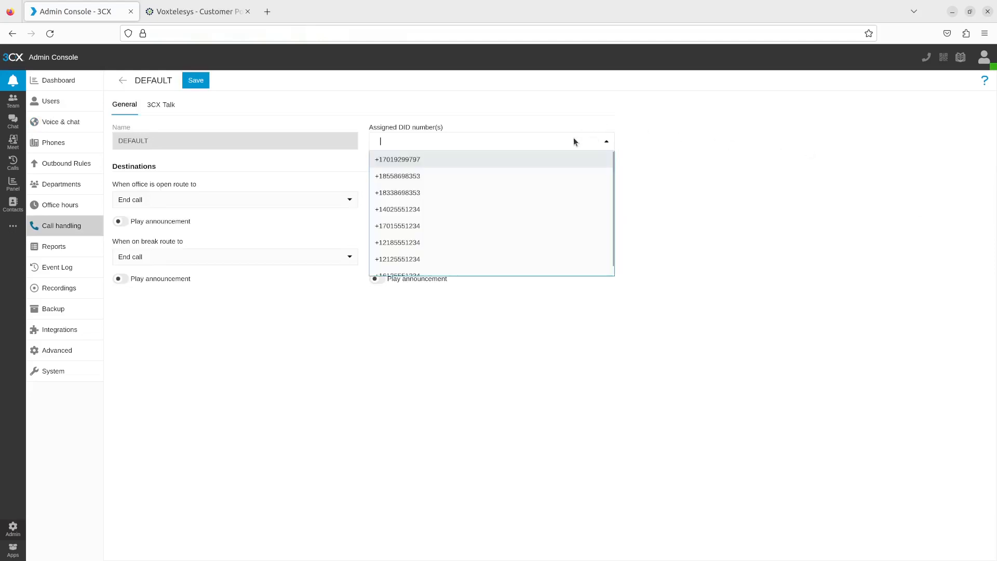
click(564, 159)
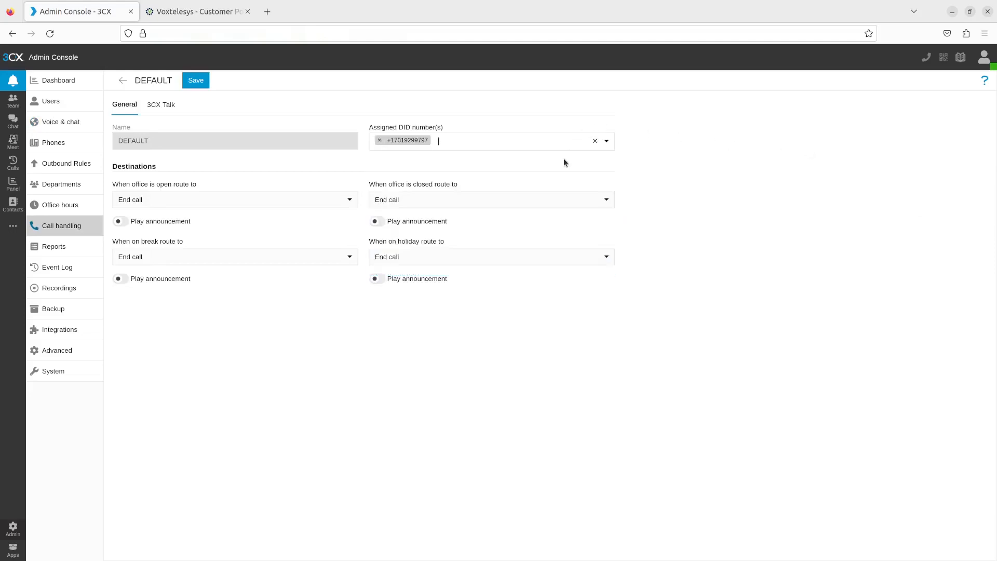
click(571, 142)
click(560, 177)
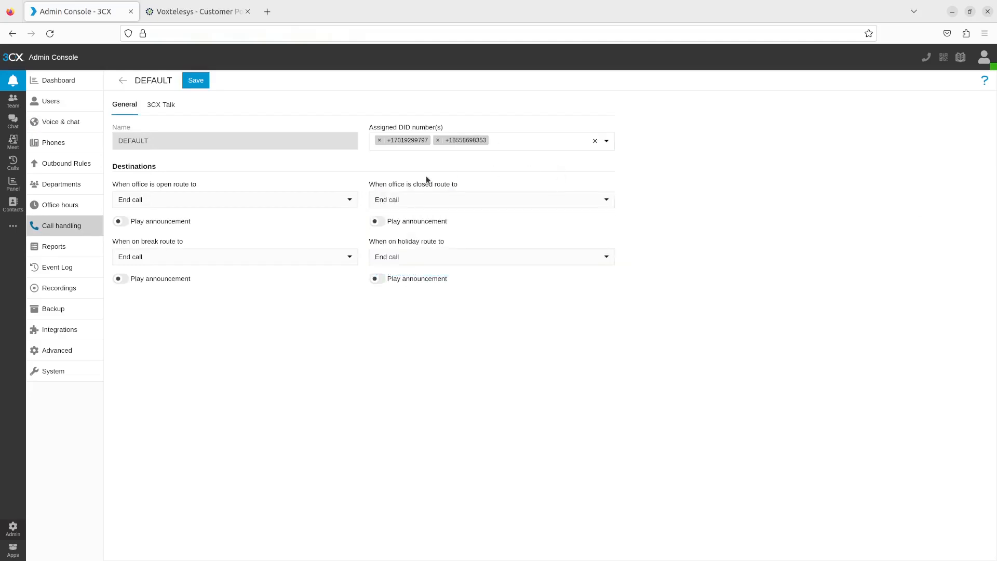
Step: Route calls to the user at extension 100 when the office is open, and to that extension's voicemail box when closed or on break
click(304, 201)
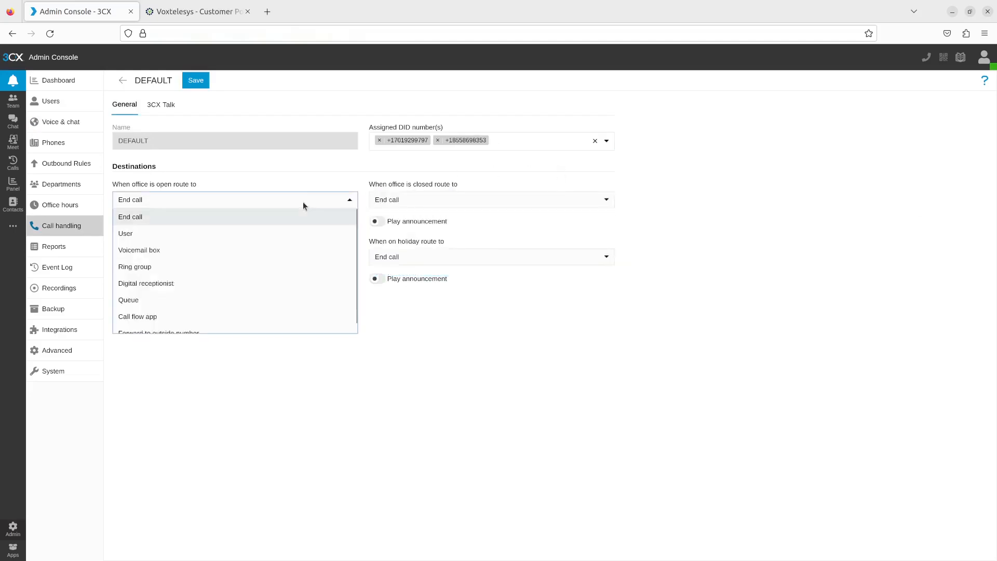
click(289, 232)
click(412, 201)
click(409, 251)
click(280, 277)
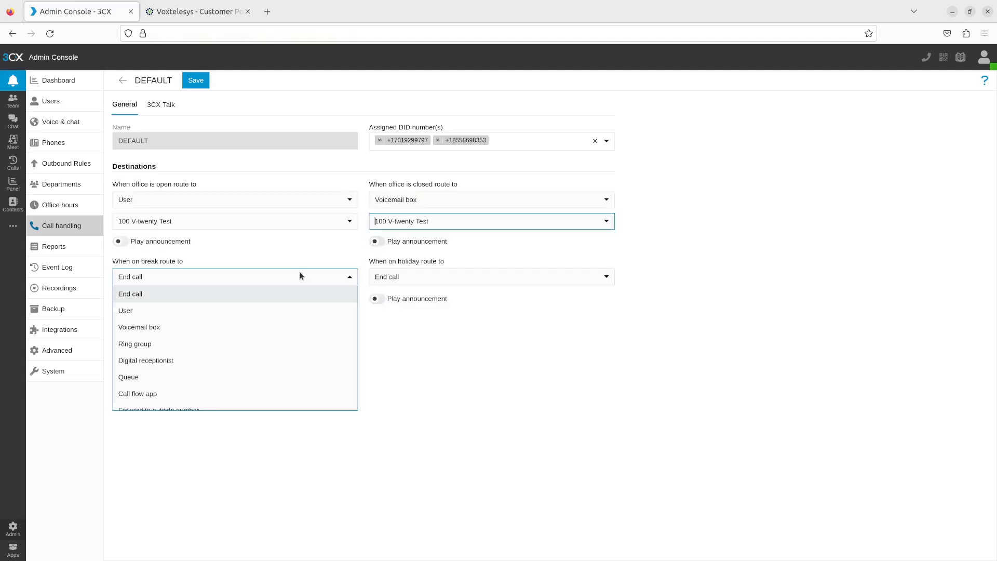
click(223, 326)
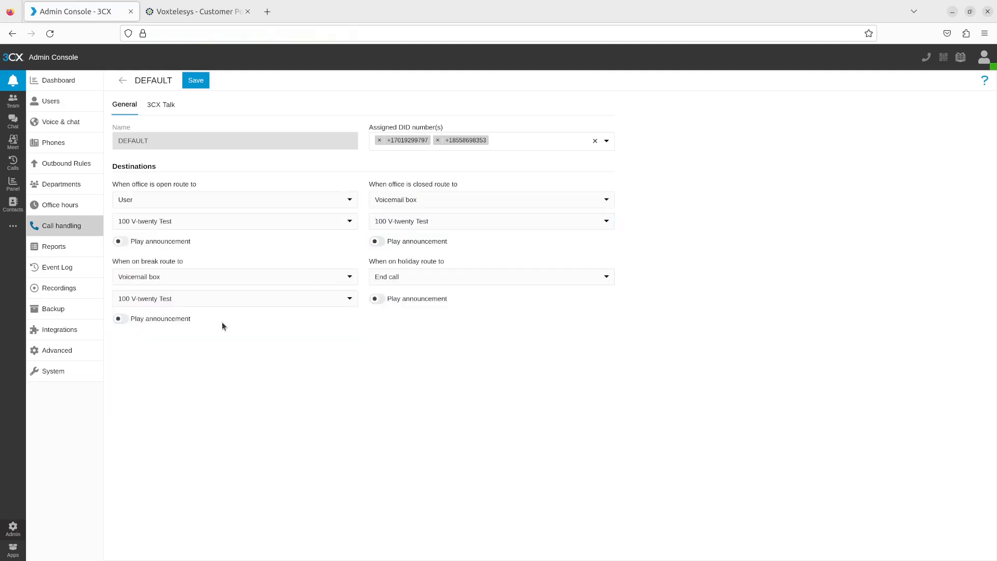
Step: Set the 3CX Talk friendly name to voxtelesystrunk, ask customers for Name & email address, and save the call routing
click(161, 106)
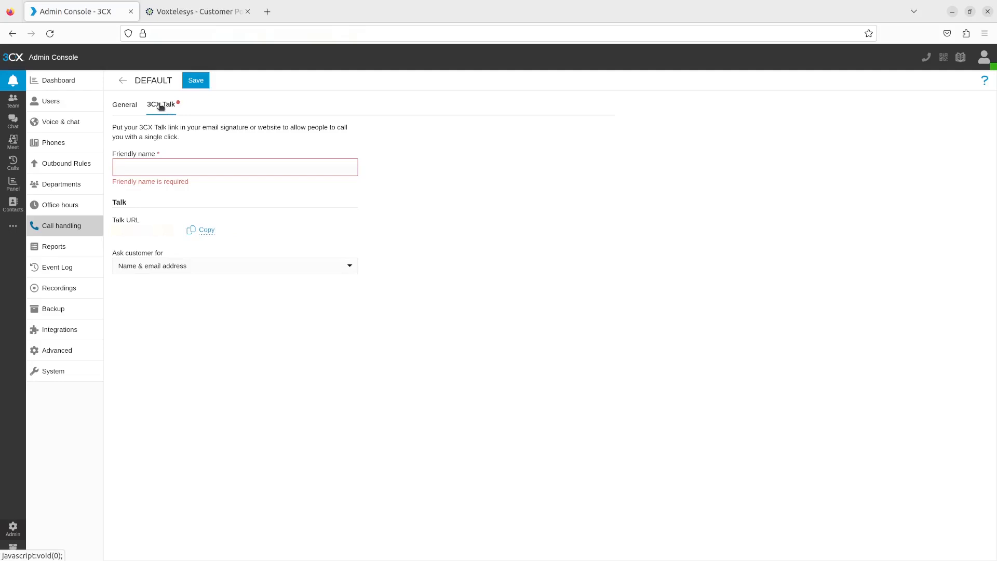
click(191, 167)
text(voxt)
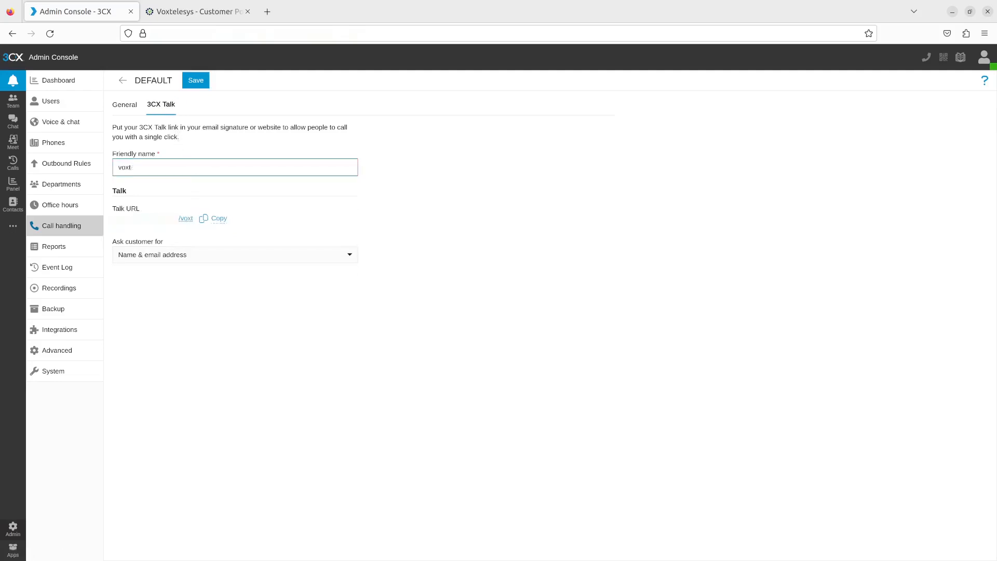
text(elesystrunk)
click(199, 255)
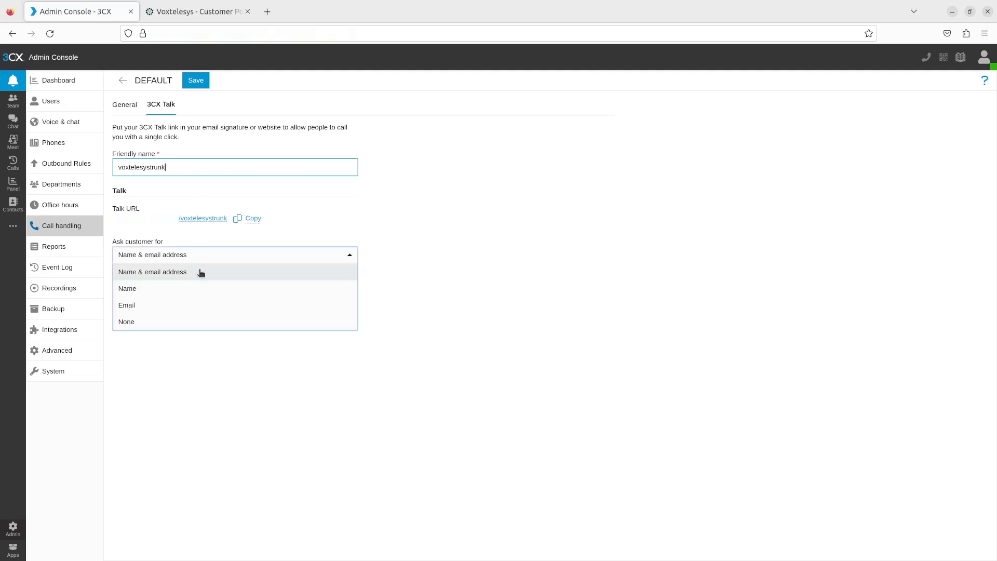
click(199, 272)
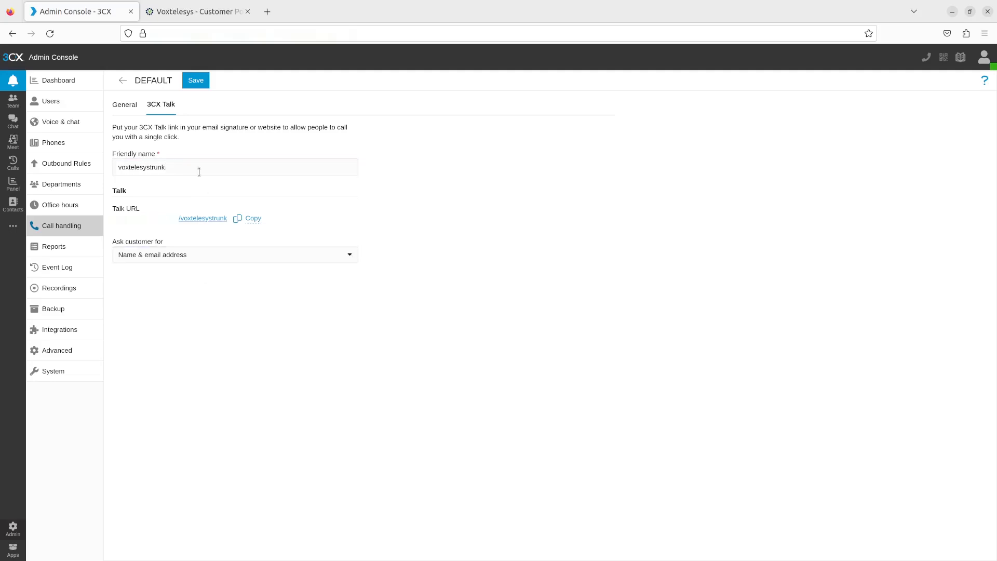
click(196, 81)
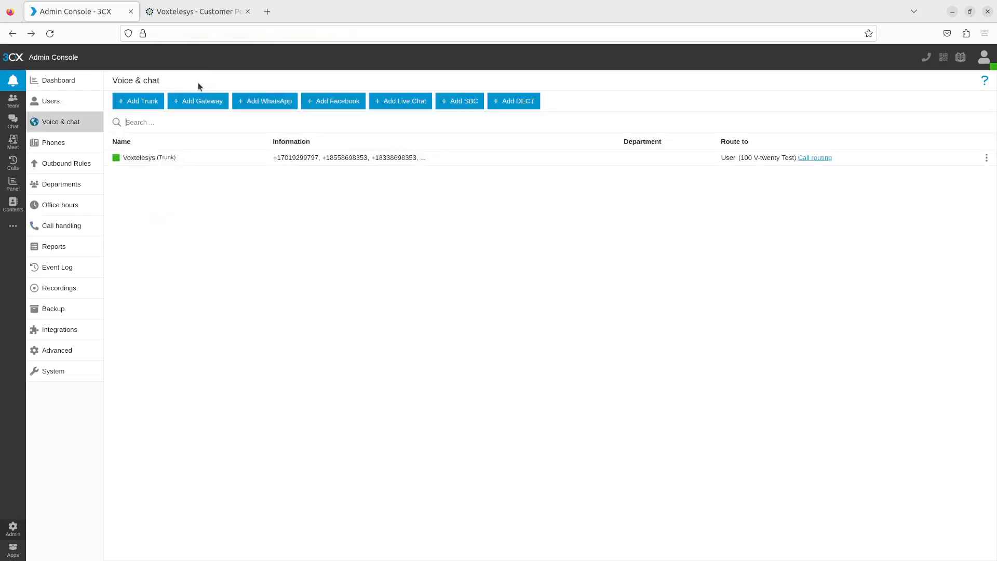